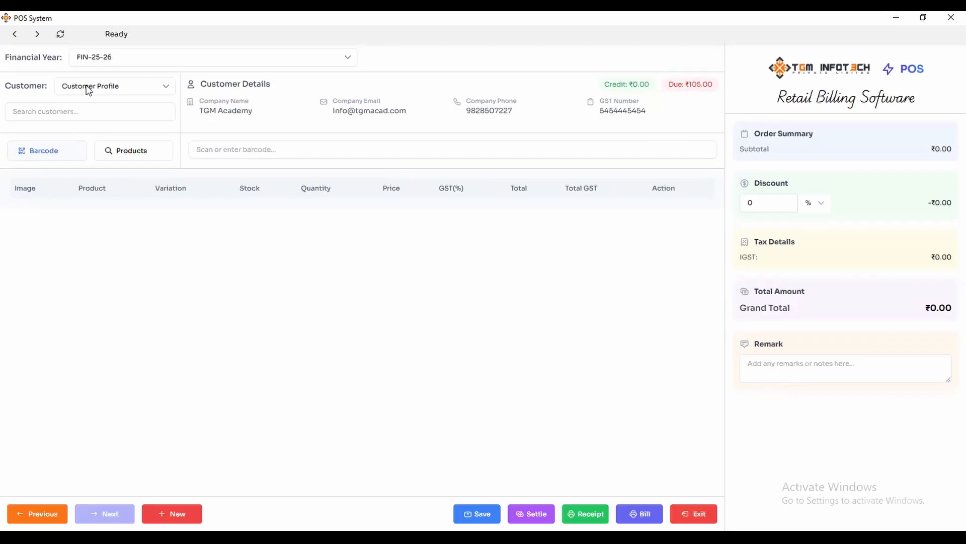
- Search the customer profiles by the individual customer's first name and select the matching customer for the bill
click(78, 112)
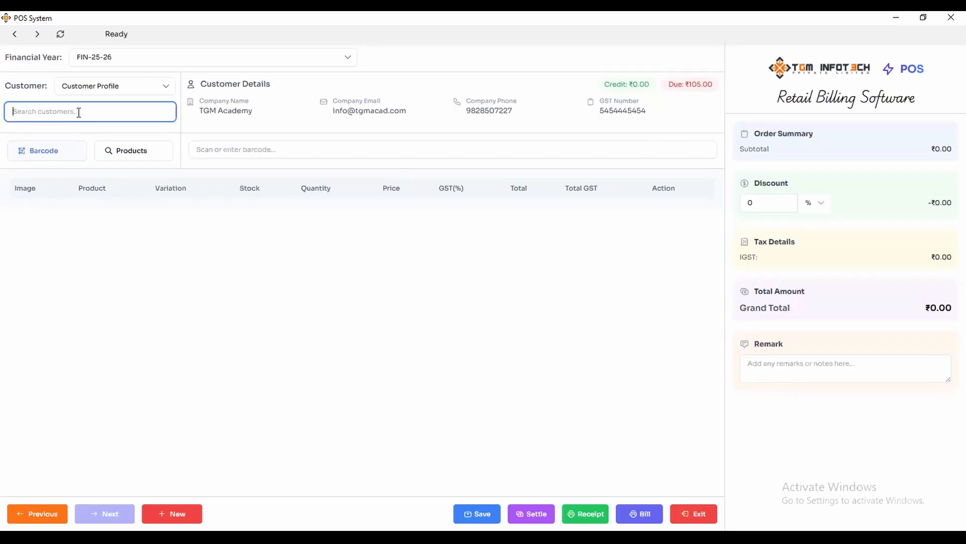
text(manjit)
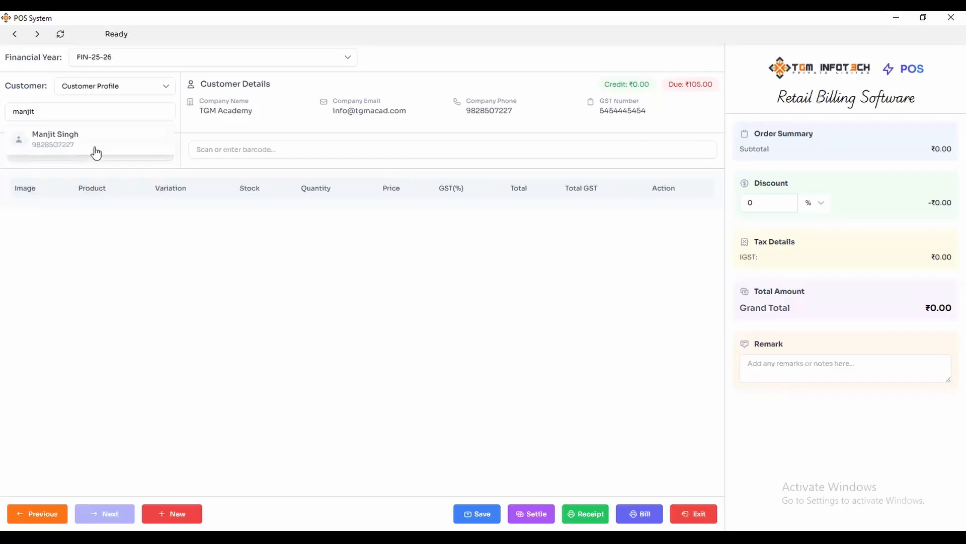
click(54, 137)
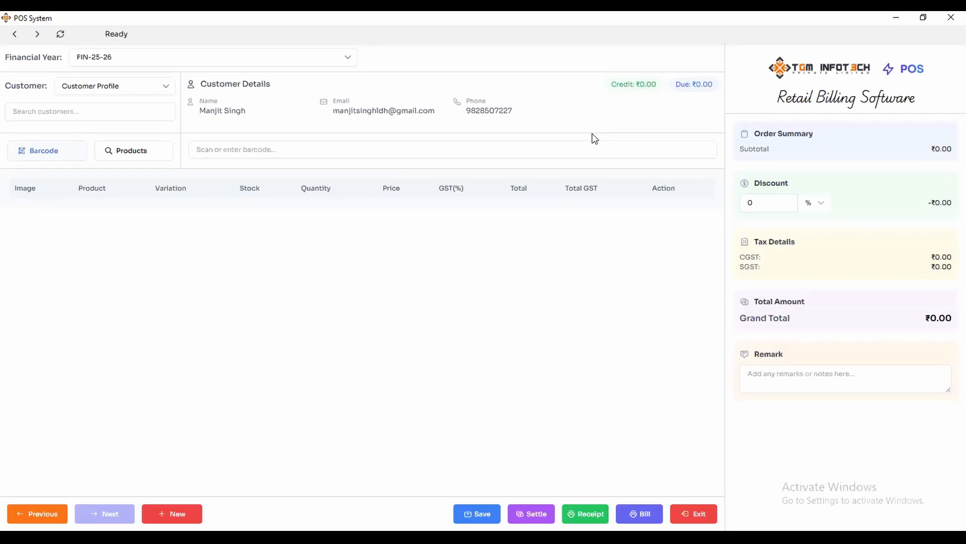
click(155, 110)
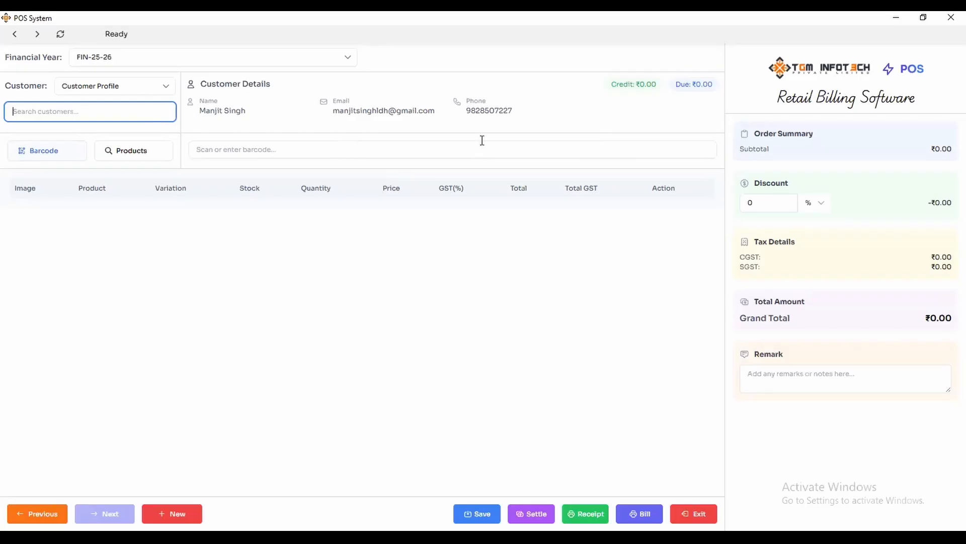
text(tg)
key(BackSpace)
key(BackSpace)
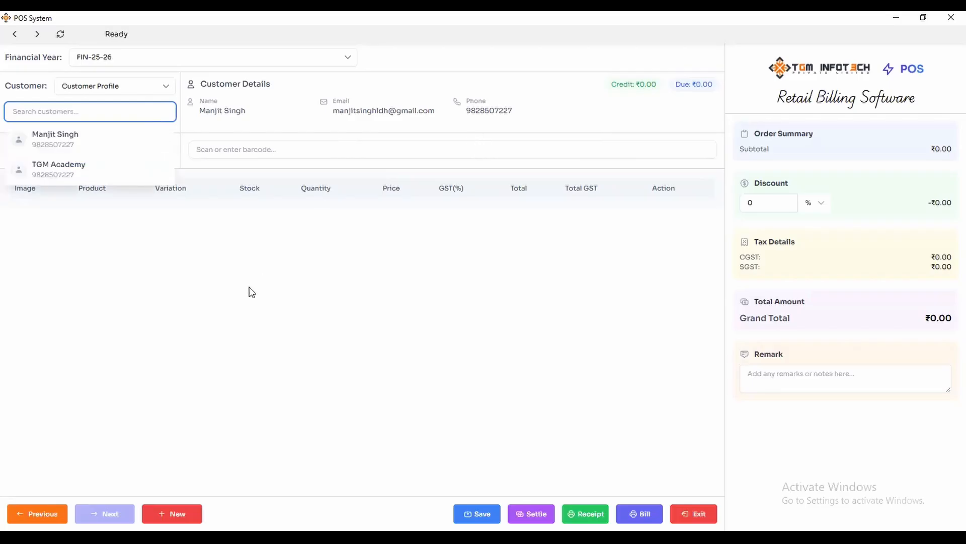
click(248, 289)
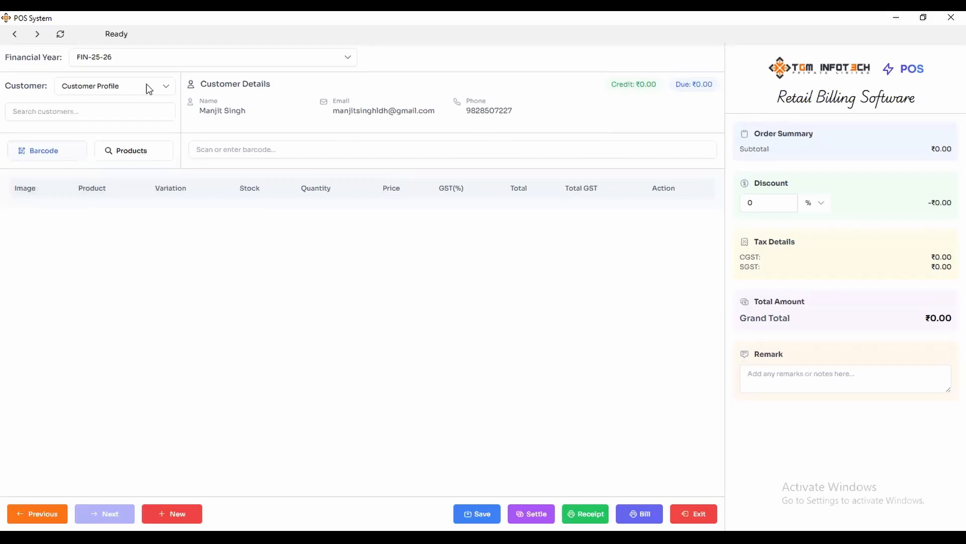
- Start a new customer entry, switch its type to Company and set it back to Invidual
click(147, 86)
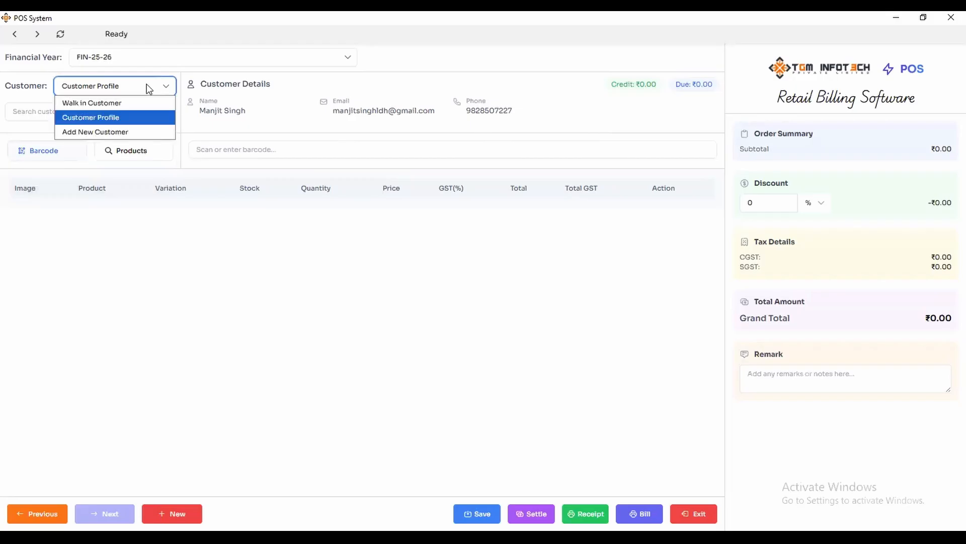
click(108, 131)
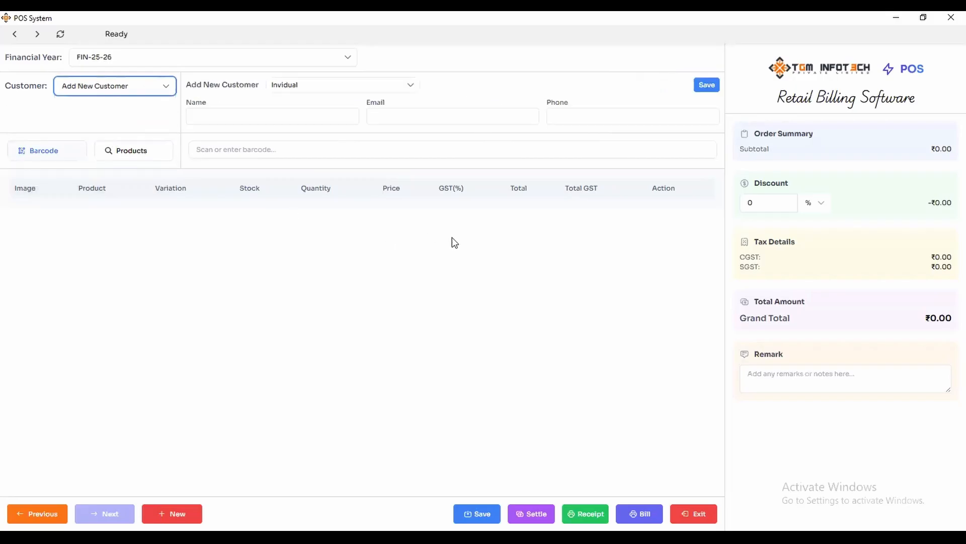
click(409, 88)
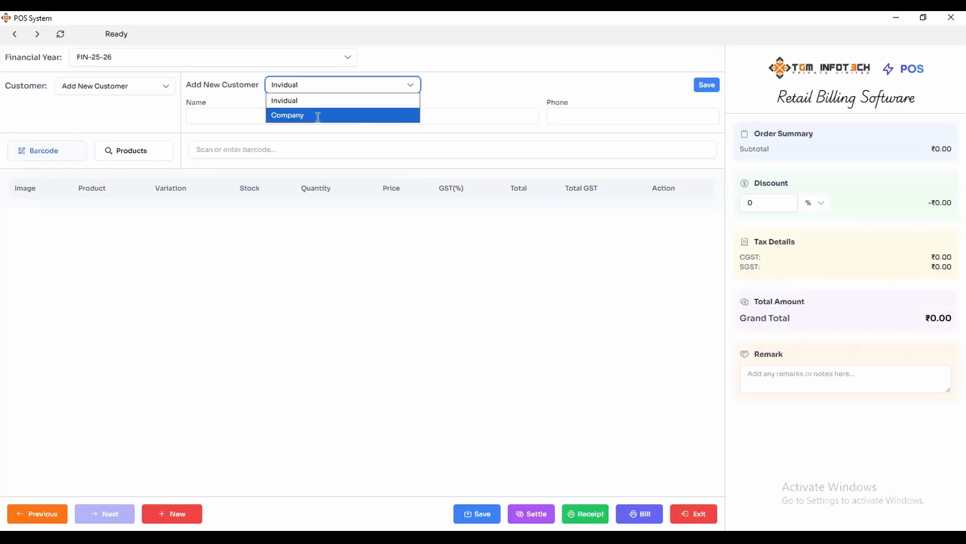
click(302, 114)
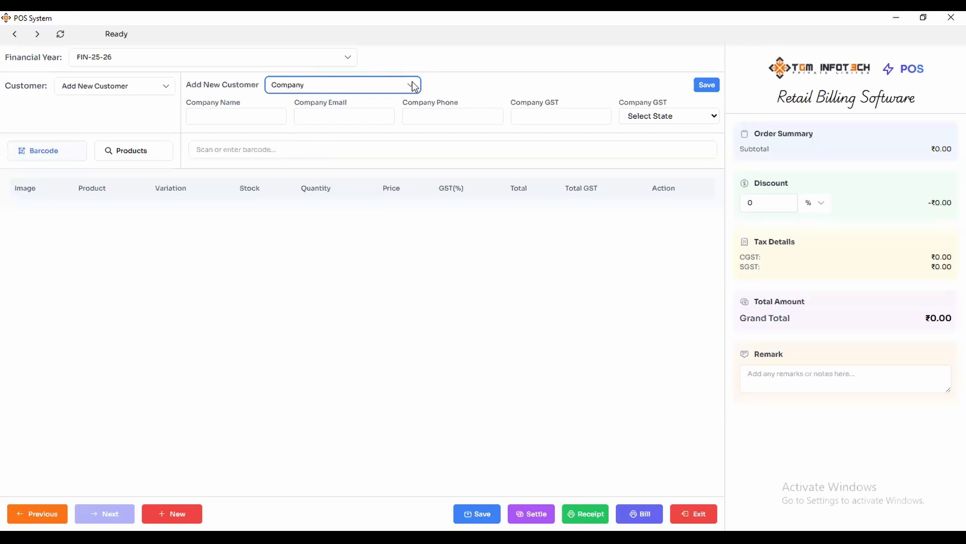
click(412, 82)
click(332, 101)
- Enter the new individual customer's name and phone number and save the customer
click(297, 116)
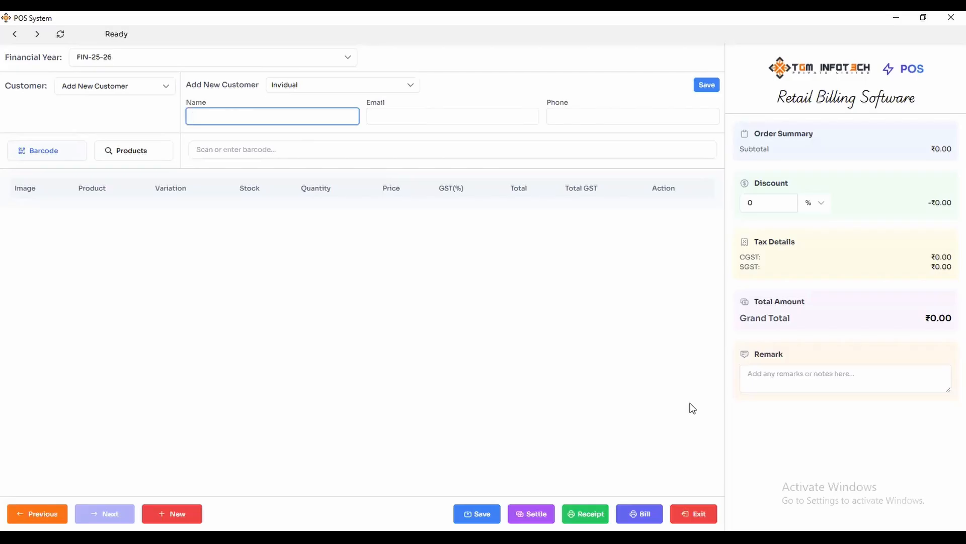
text(Rahul)
click(574, 116)
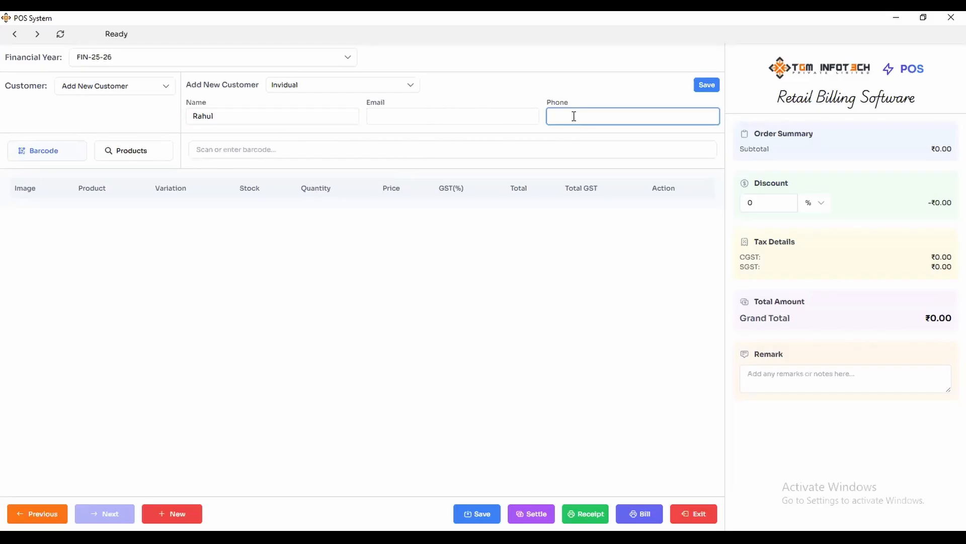
text(1234567890)
click(701, 86)
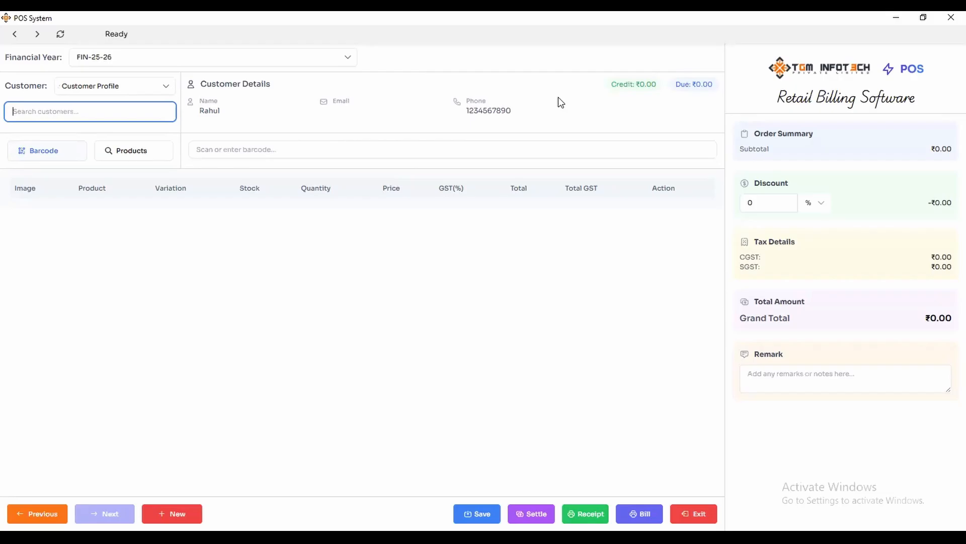
- Search the products for "pen" and add the Pen to the bill in the Green variation
click(138, 156)
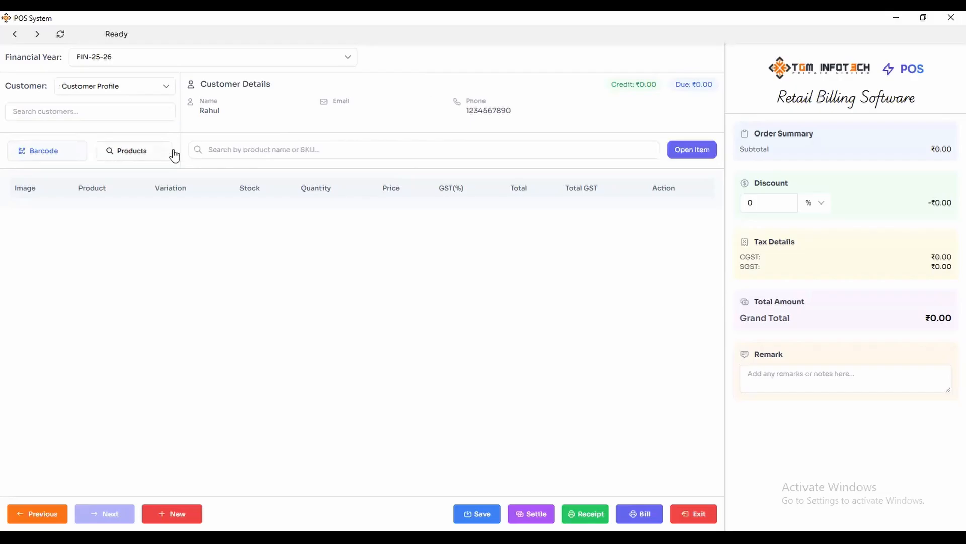
click(233, 151)
text(pen)
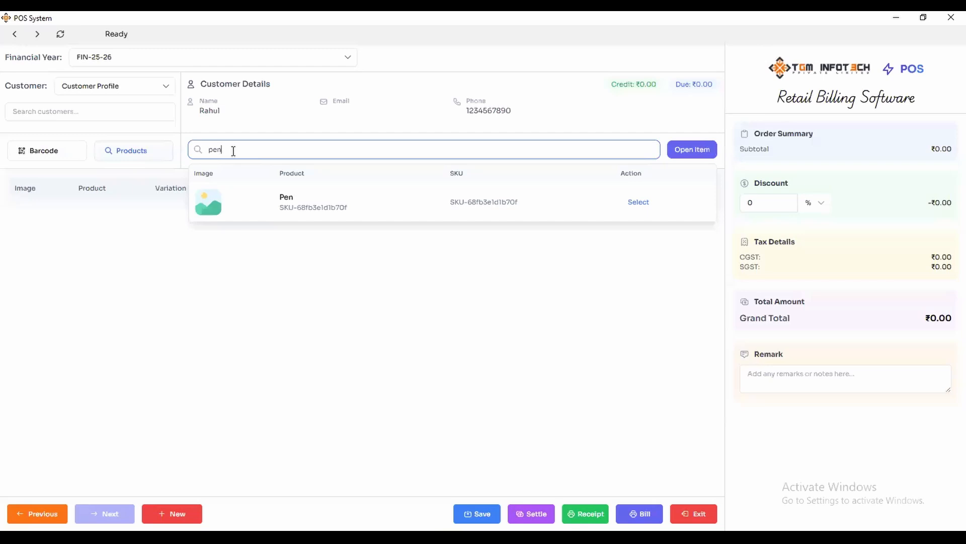
click(331, 207)
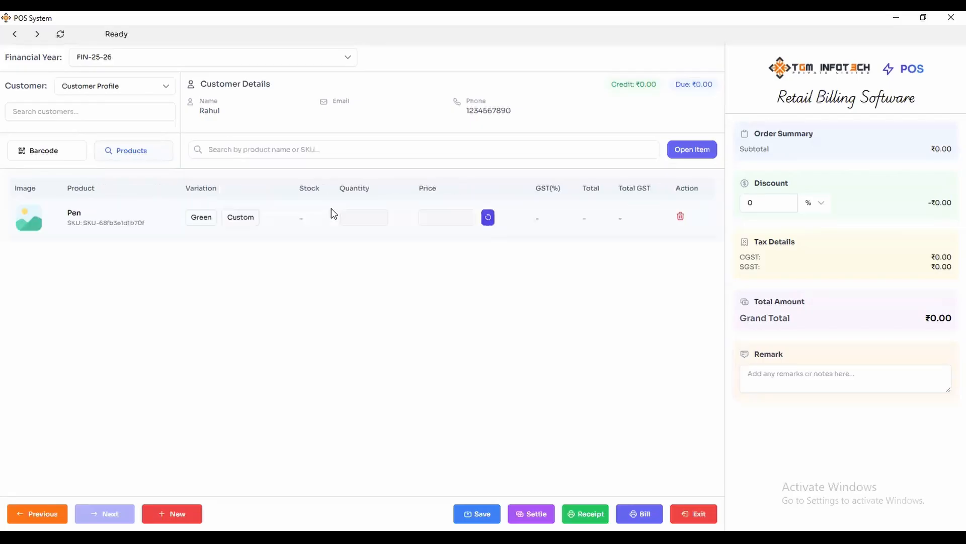
click(201, 218)
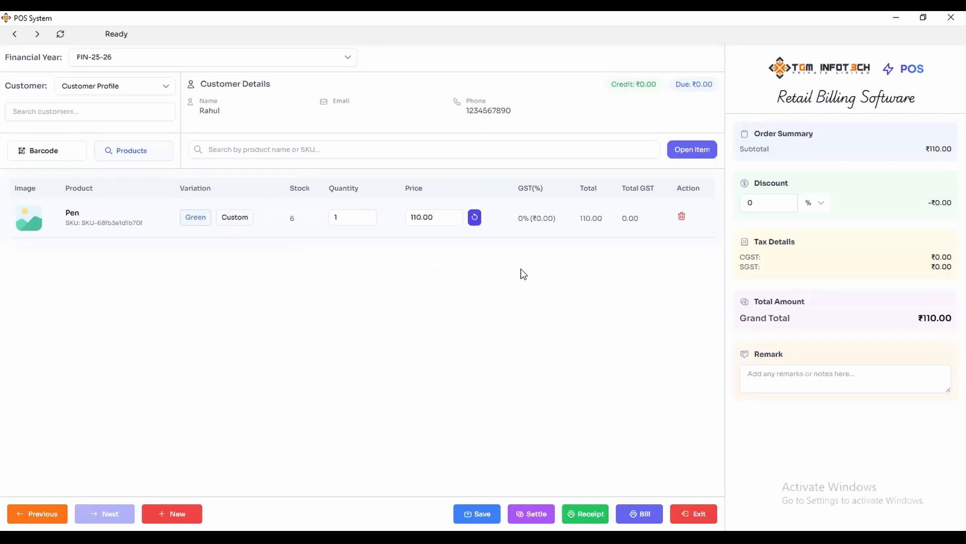
- Search for "no" and add the Note Book to the bill in the Blue variation with quantity 2
click(255, 145)
text(no)
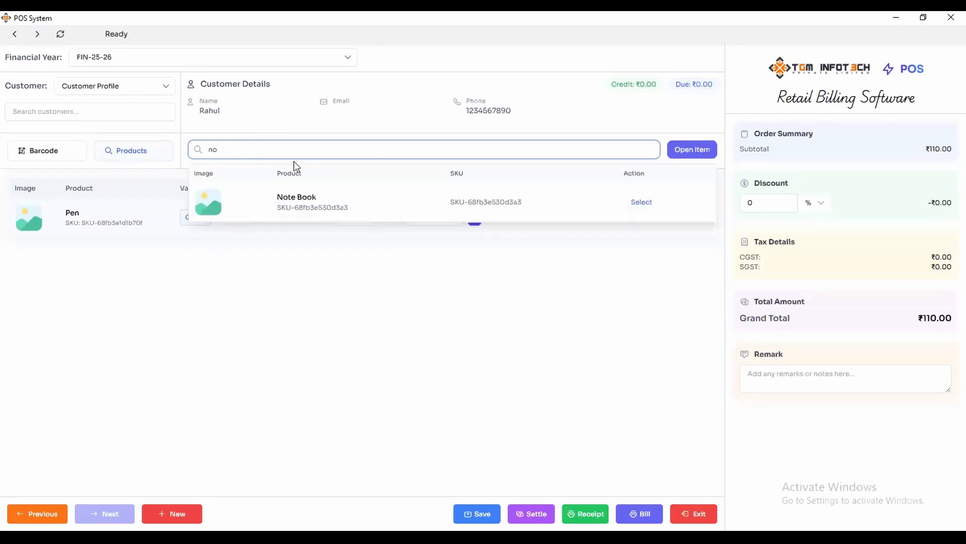
click(315, 204)
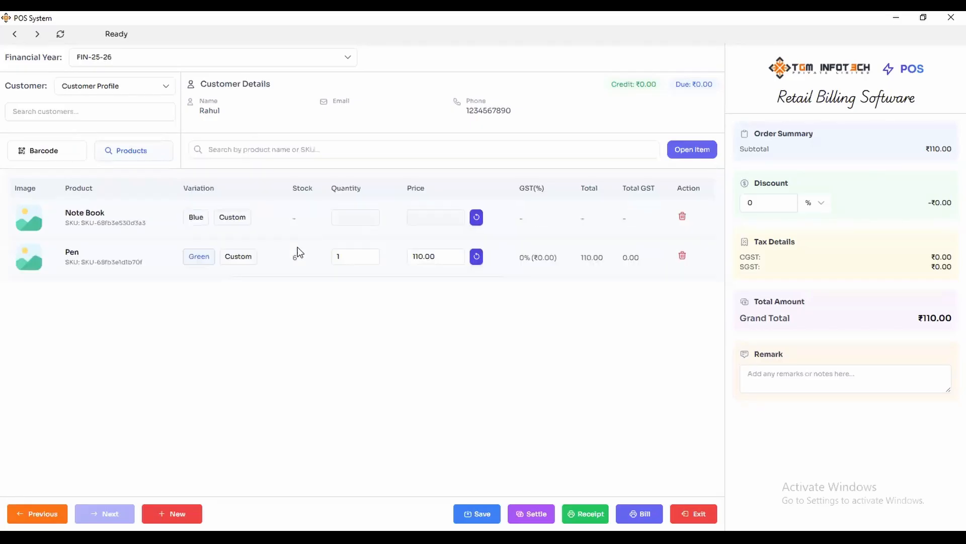
click(347, 219)
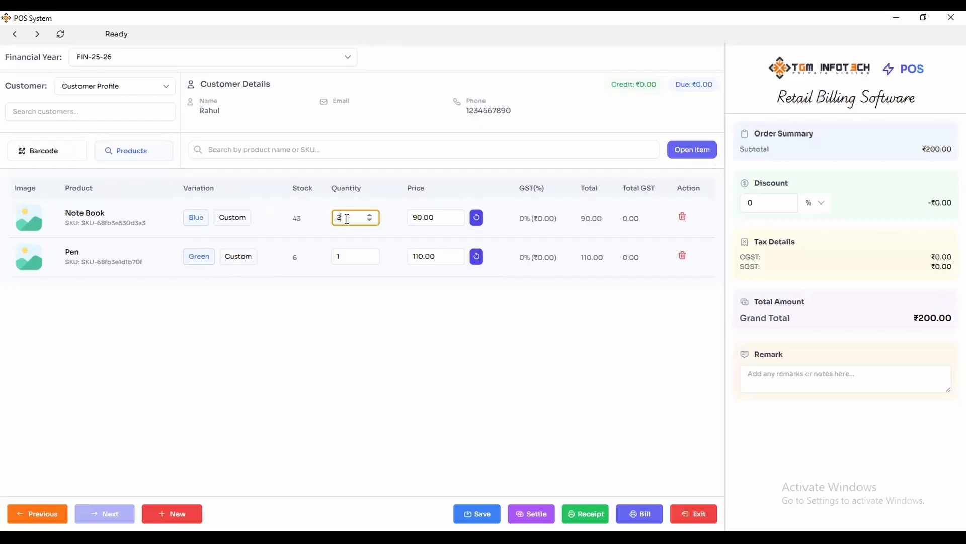
click(466, 335)
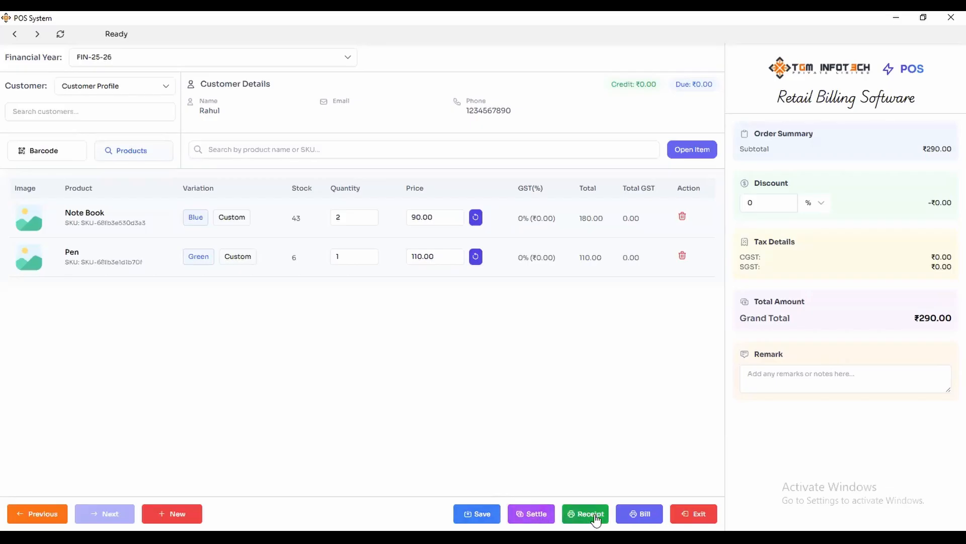
- Save the bill, view its receipt preview and close the preview
click(484, 514)
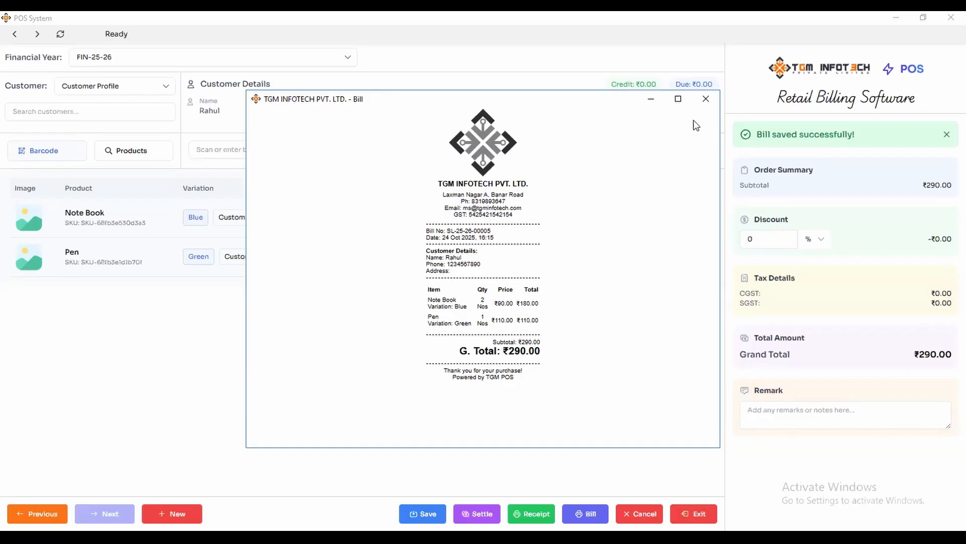
click(705, 99)
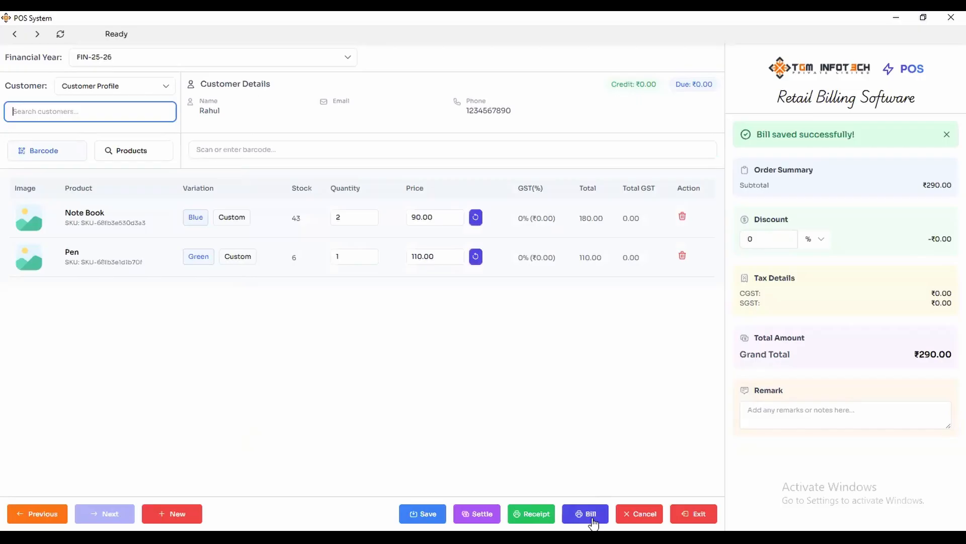
- Open the saved bill's GST invoice, cancel printing, examine the items, totals and signature sections, and close it
click(592, 522)
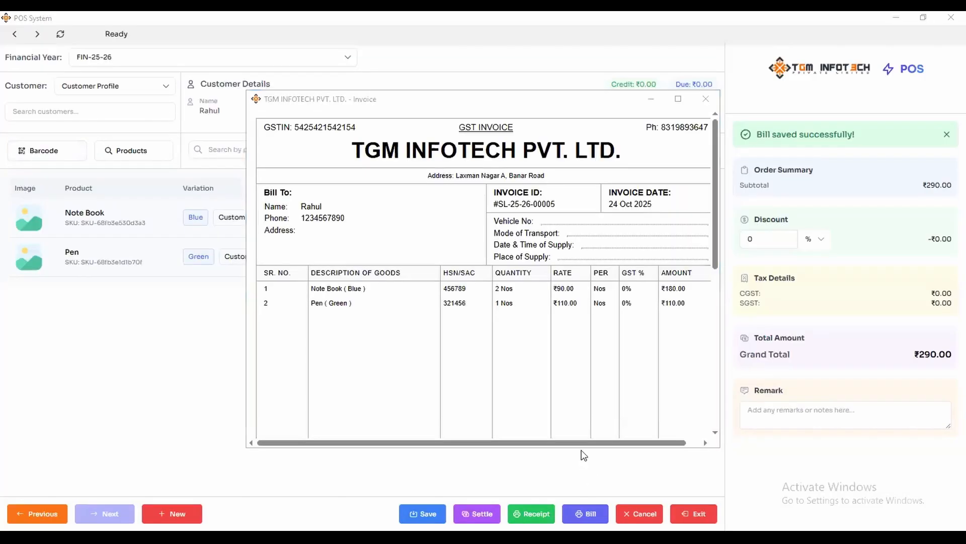
click(449, 346)
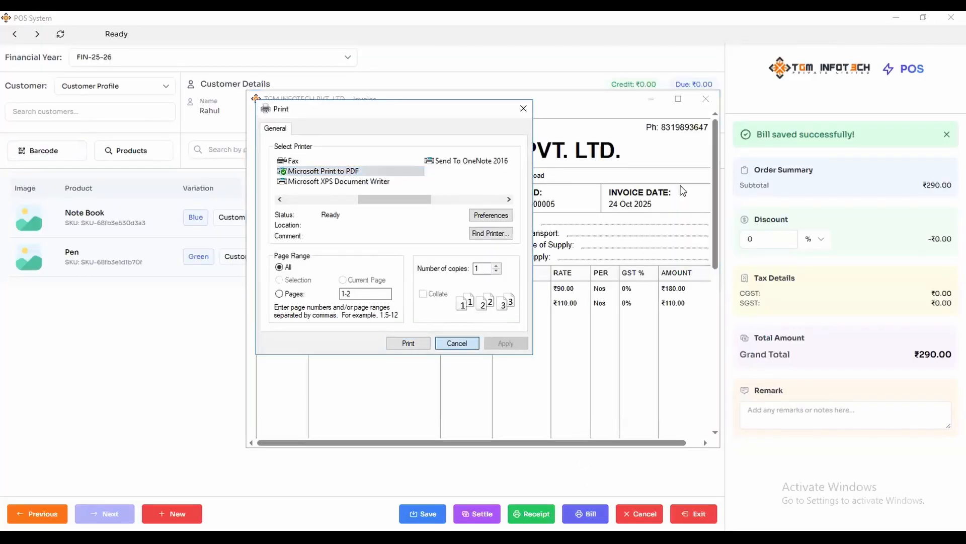
drag(714, 174, 710, 273)
scroll(709, 273, down, 4)
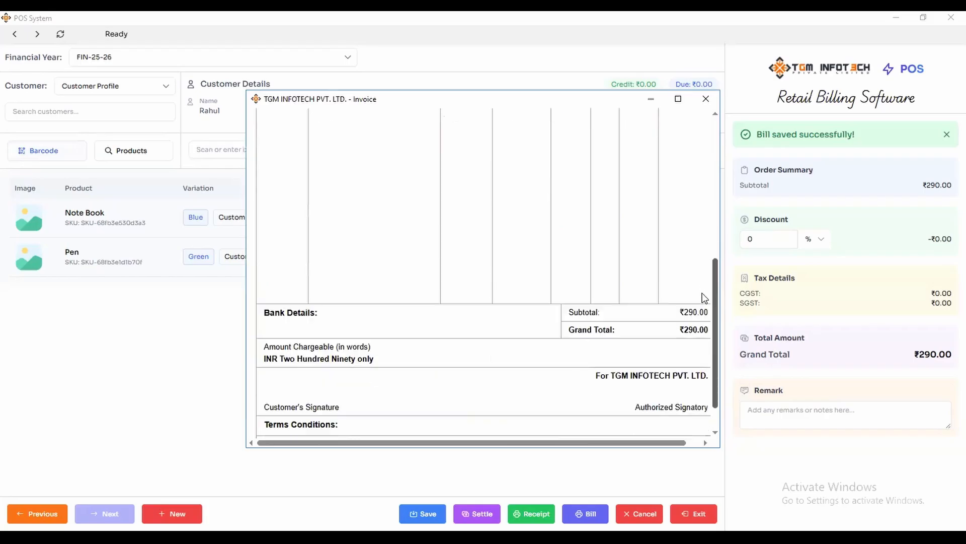
drag(717, 224, 715, 103)
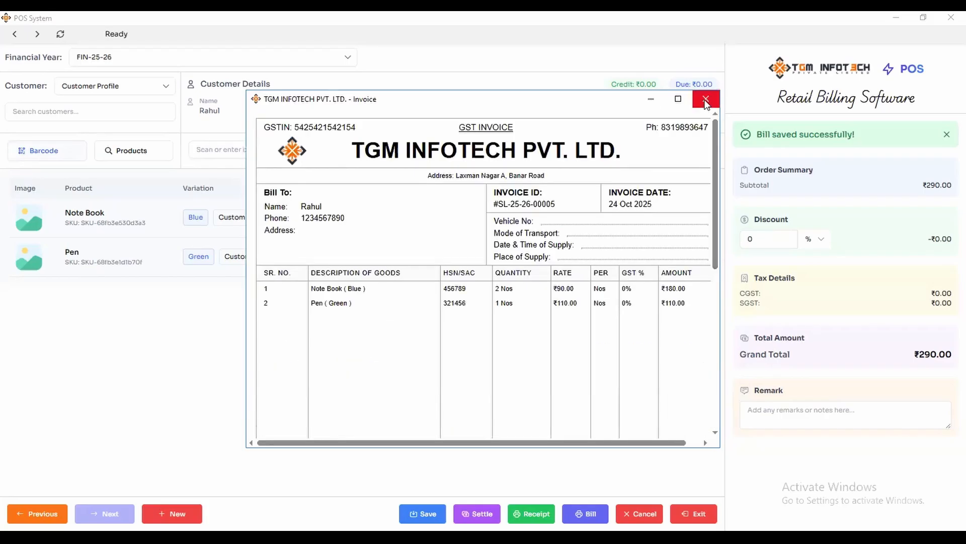
click(706, 100)
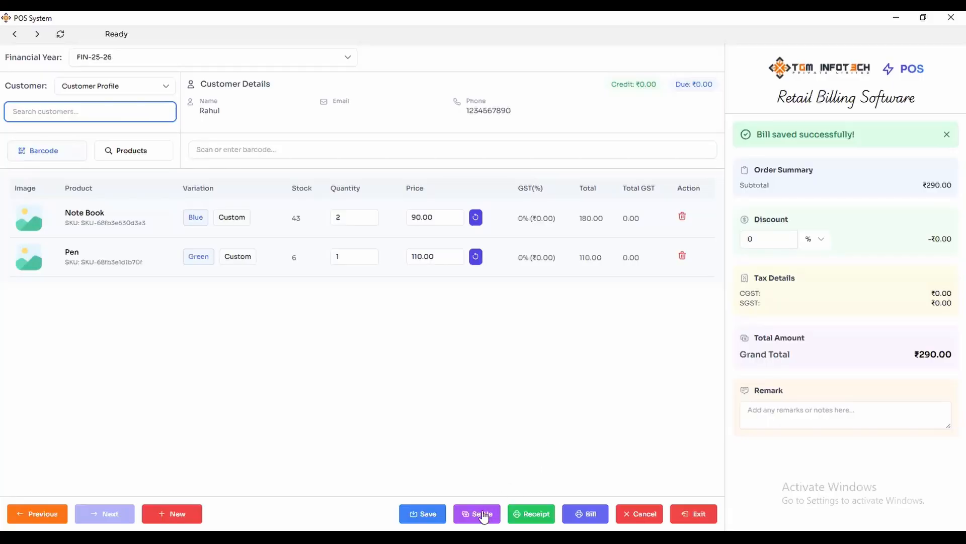
- Open the settlement of the saved bill and enter a cash payment of 100
click(482, 514)
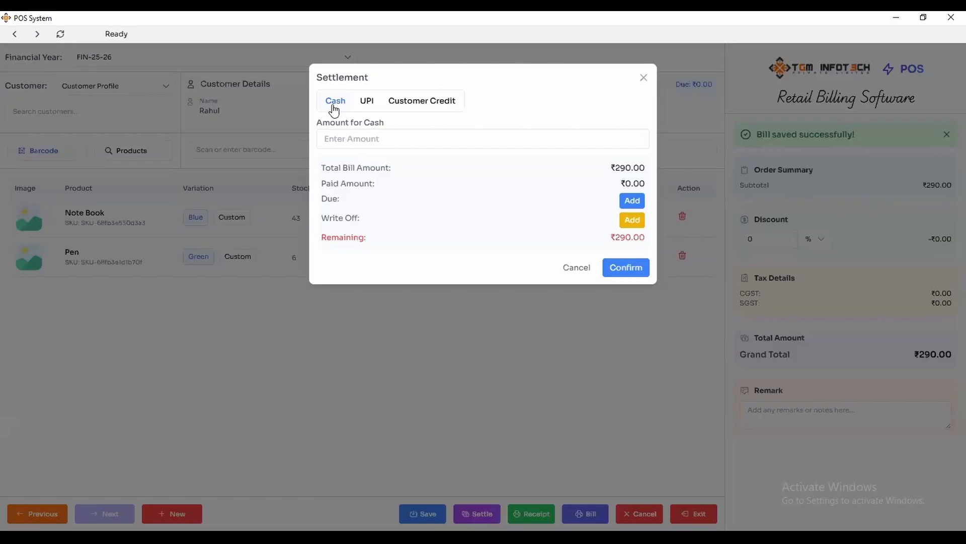
click(478, 132)
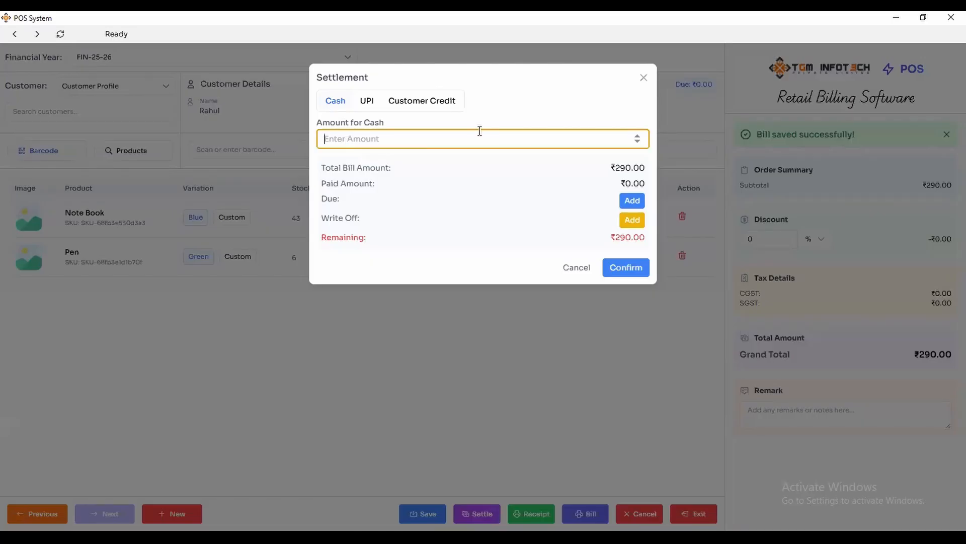
text(100)
click(483, 165)
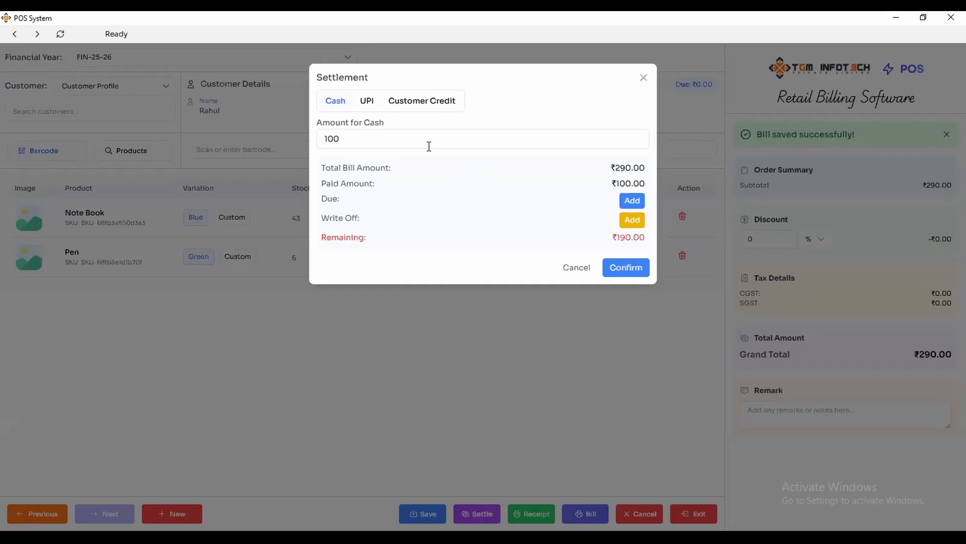
- Add a UPI payment of 100 to the settlement and enter its numeric transaction ID
click(366, 101)
click(361, 135)
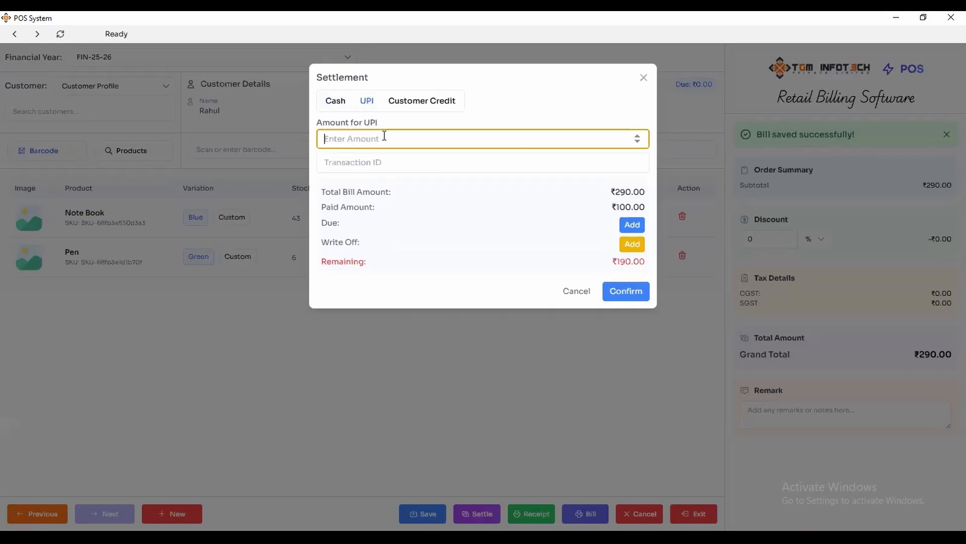
text(100)
click(375, 167)
text(terer)
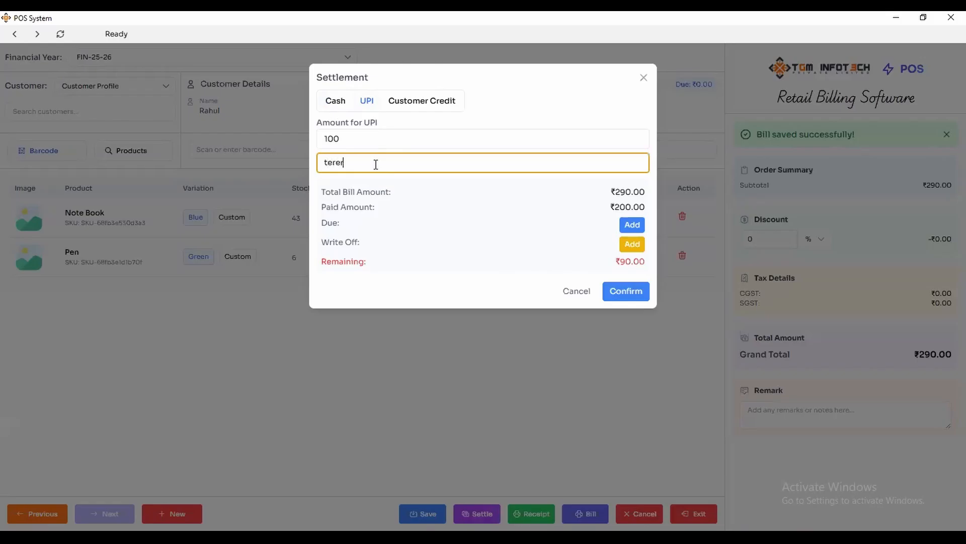
key(BackSpace)
key(BackSpace)
key(BackSpace)
key(BackSpace)
key(BackSpace)
text(456789)
click(428, 206)
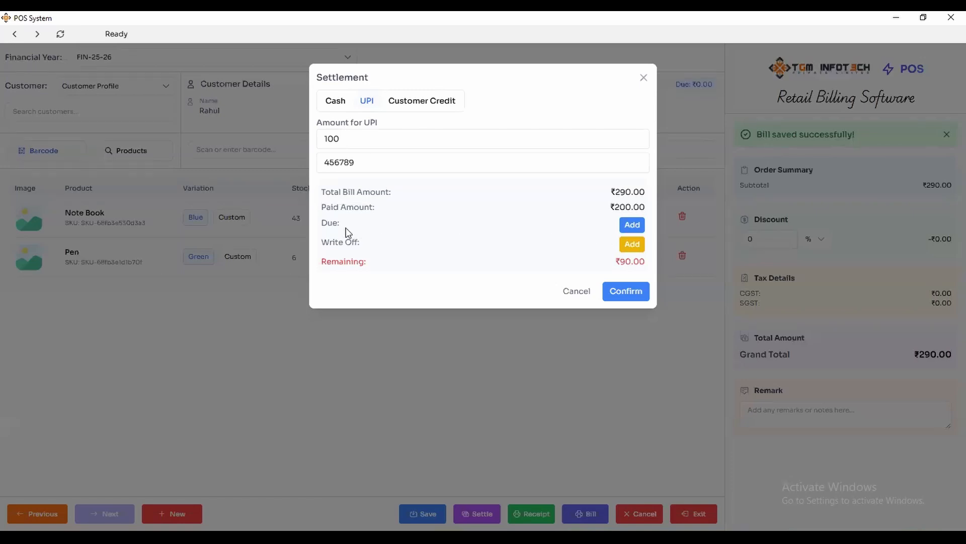
double_click(329, 224)
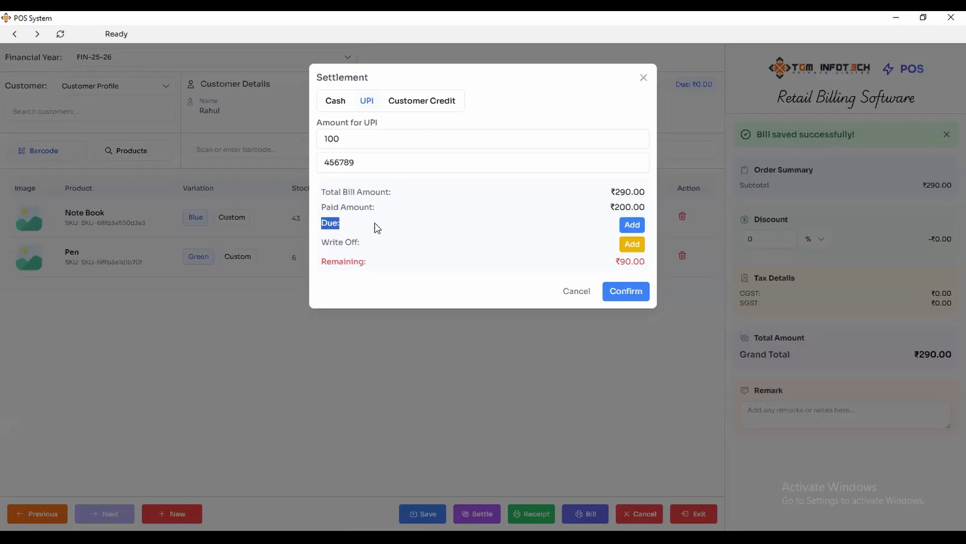
- Record 90 as the due amount in the settlement and confirm it
click(632, 225)
click(610, 223)
text(90)
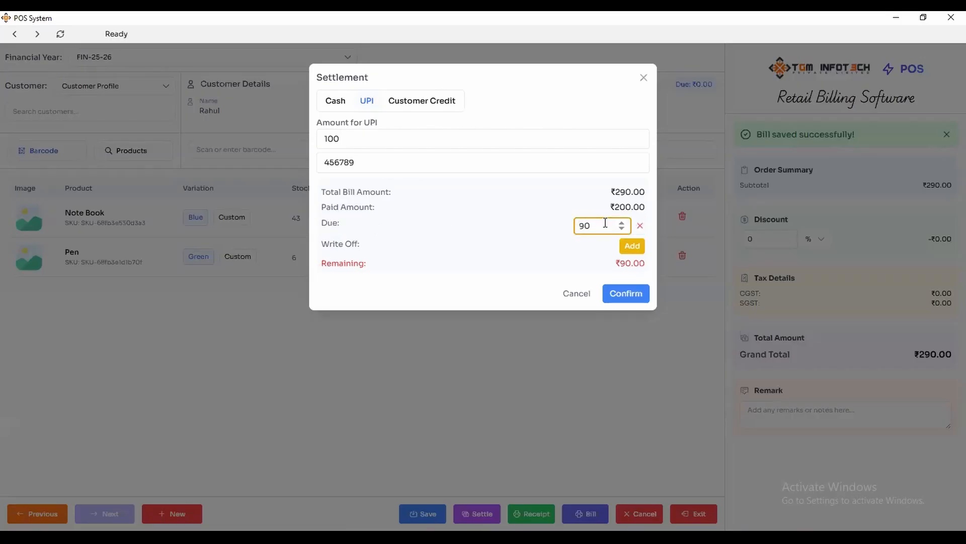
click(491, 233)
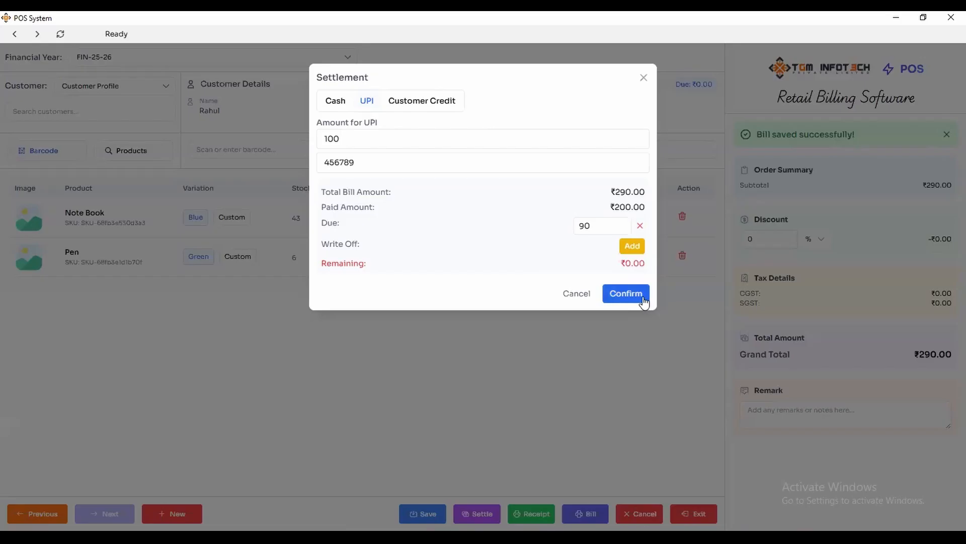
click(640, 298)
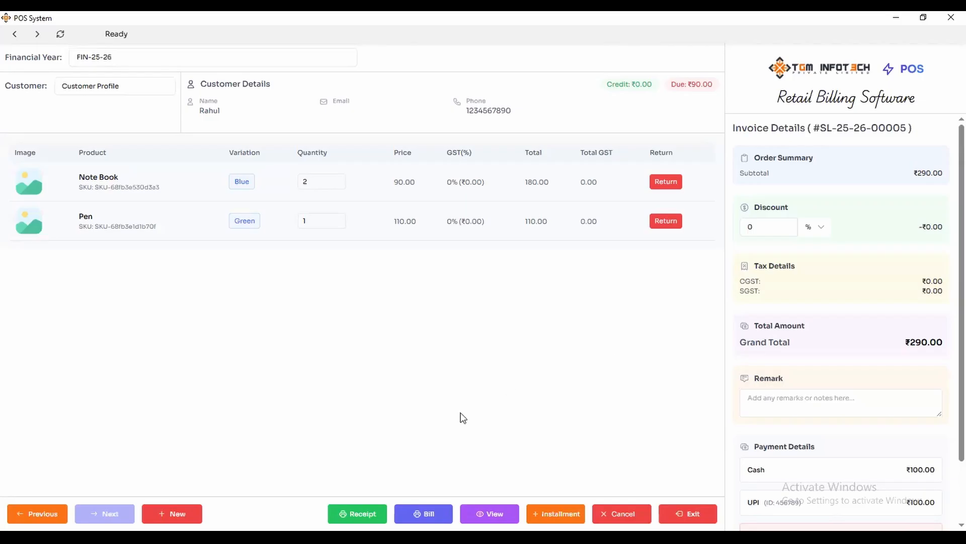
- Start a new bill with the Customer Profile type, select the same existing customer by name search, and check their due
click(186, 512)
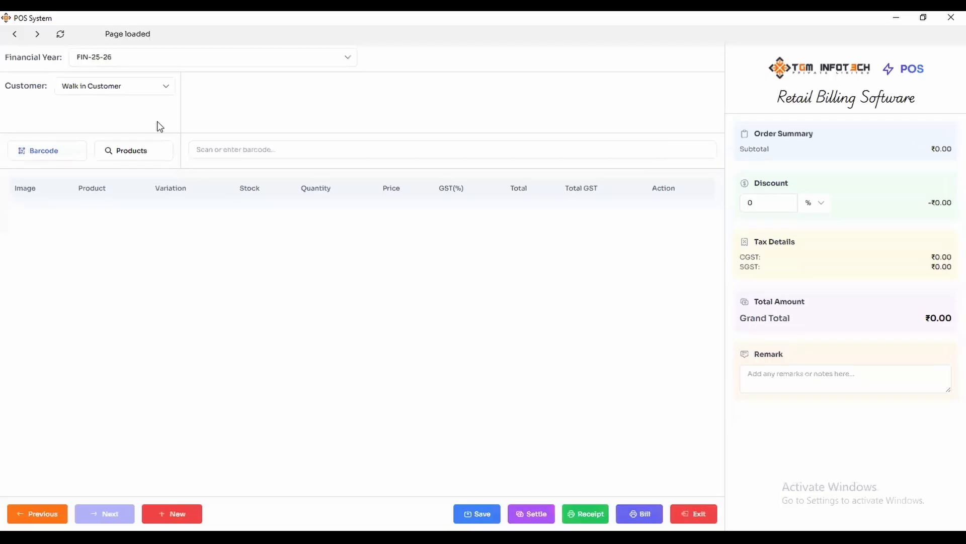
click(126, 87)
click(125, 116)
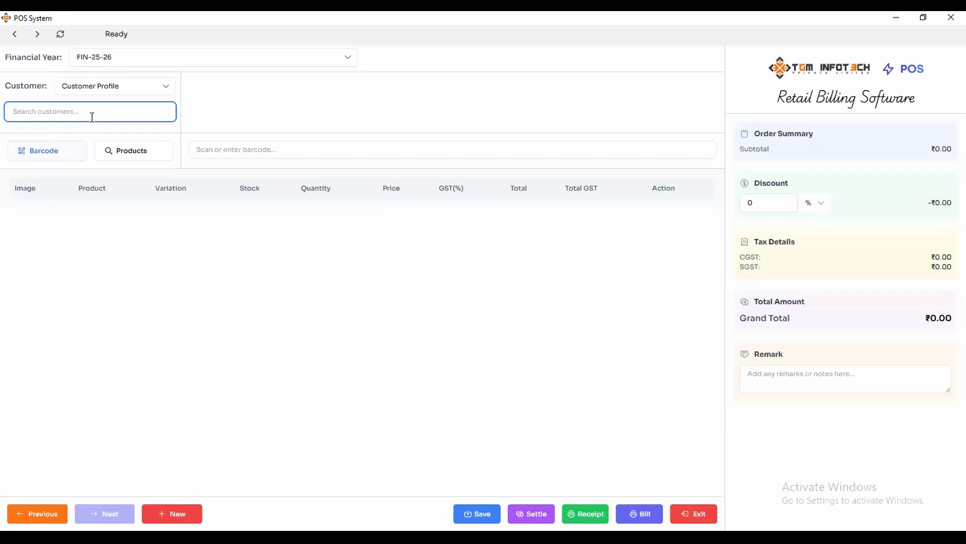
text(rahul)
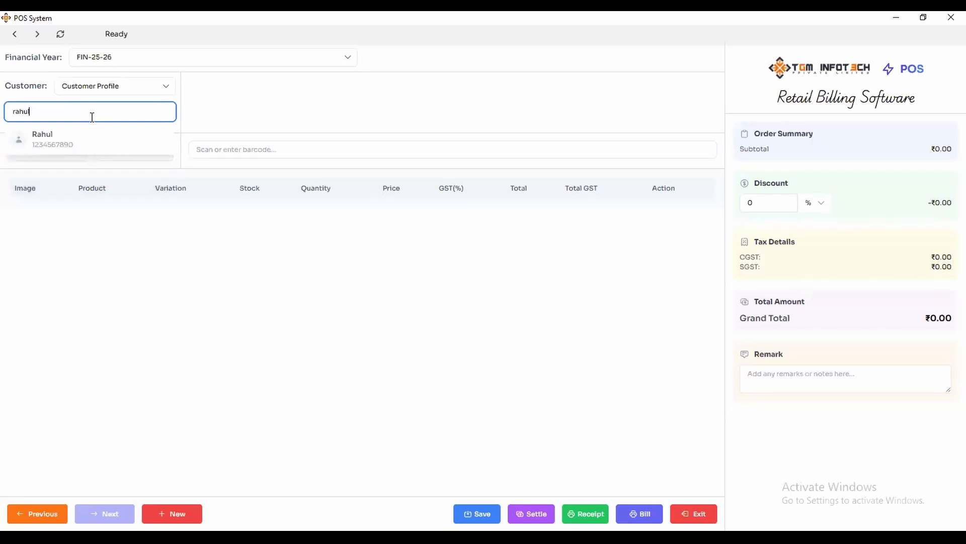
click(27, 141)
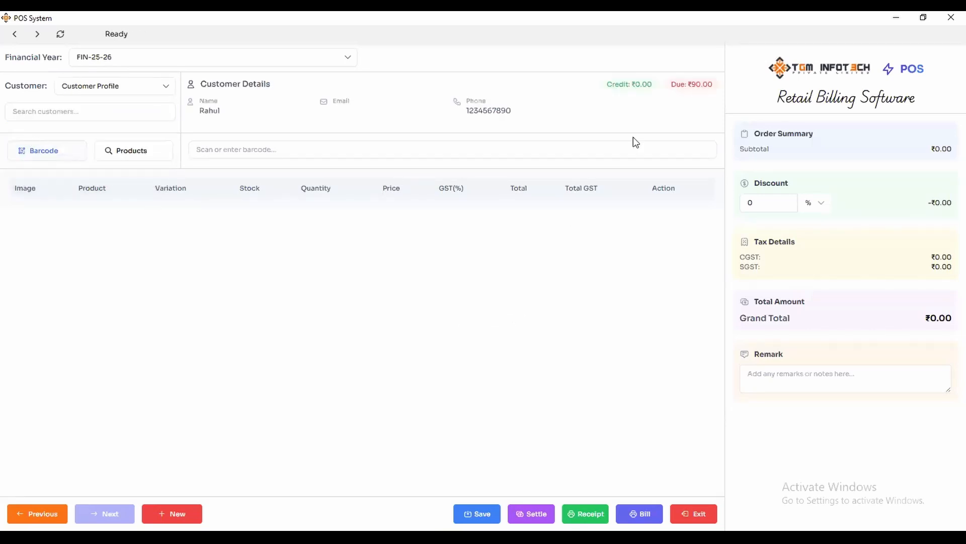
drag(685, 84, 714, 85)
- Find the Pen through the product search and add it to the bill in the Green variation
click(134, 151)
click(283, 156)
text(rice)
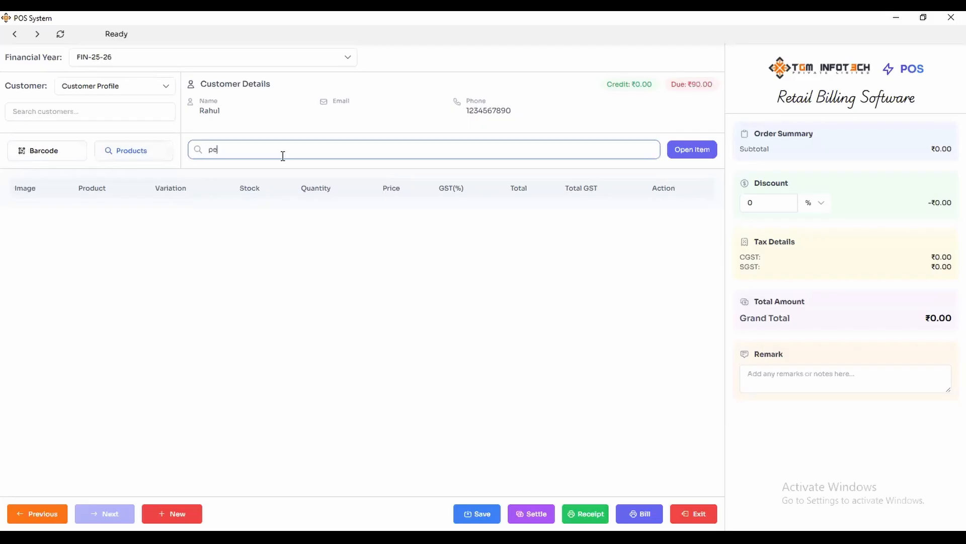
click(335, 210)
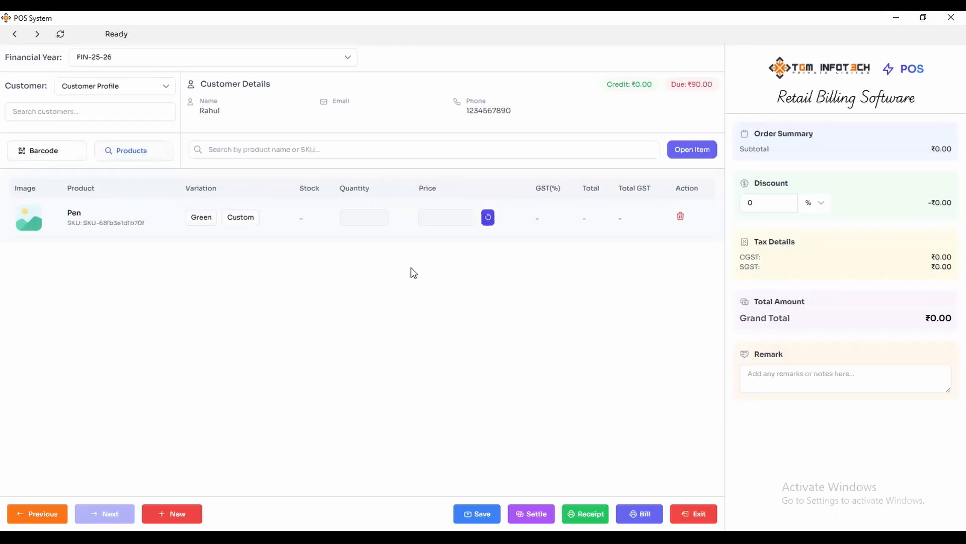
click(203, 220)
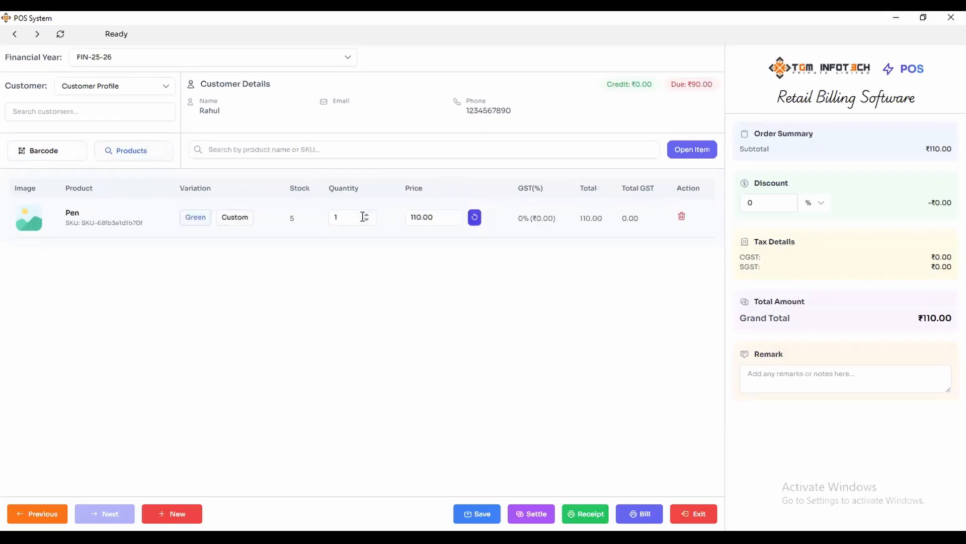
- Try raising and lowering the Pen's quantity, ending with a quantity of 2
click(367, 215)
click(368, 215)
click(367, 215)
click(367, 220)
click(366, 220)
click(366, 220)
key(BackSpace)
text(34)
key(BackSpace)
click(417, 319)
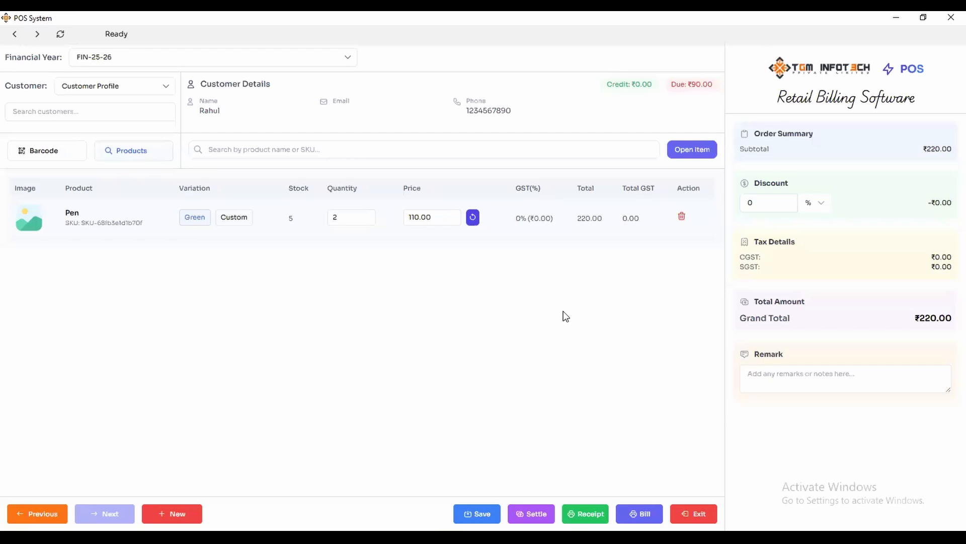
- Apply a 5% discount to the bill
click(755, 203)
text(5)
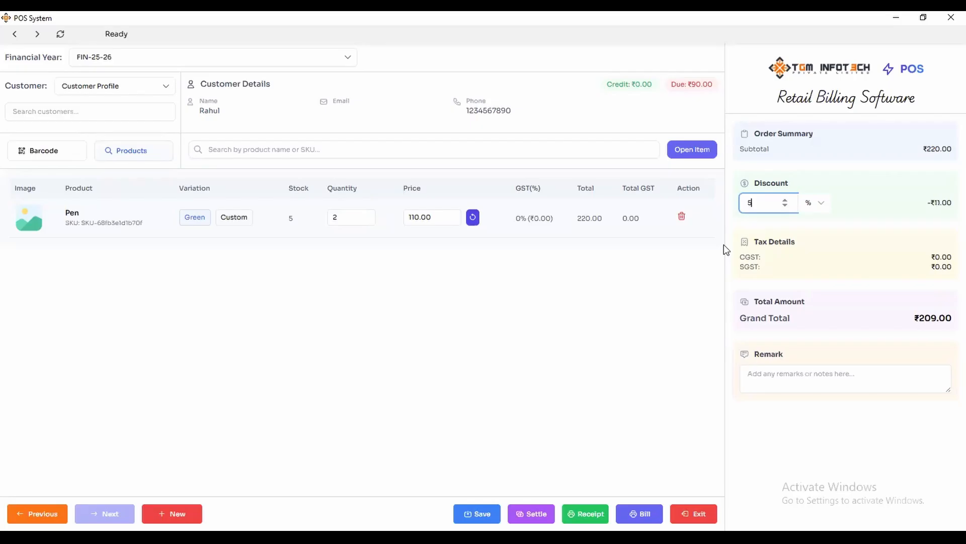
click(858, 250)
- Open the settlement of the discounted bill and enter a cash payment of 200
click(532, 516)
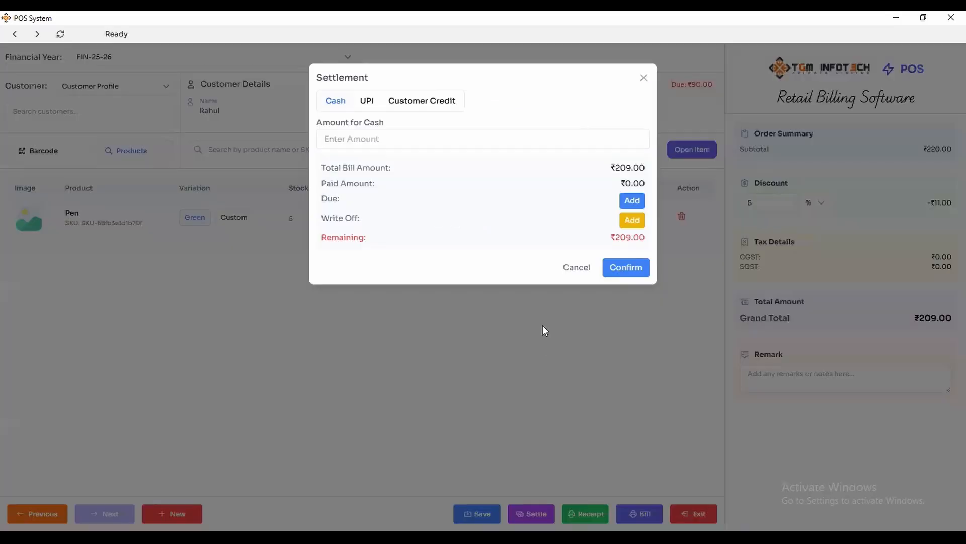
click(370, 141)
text(2)
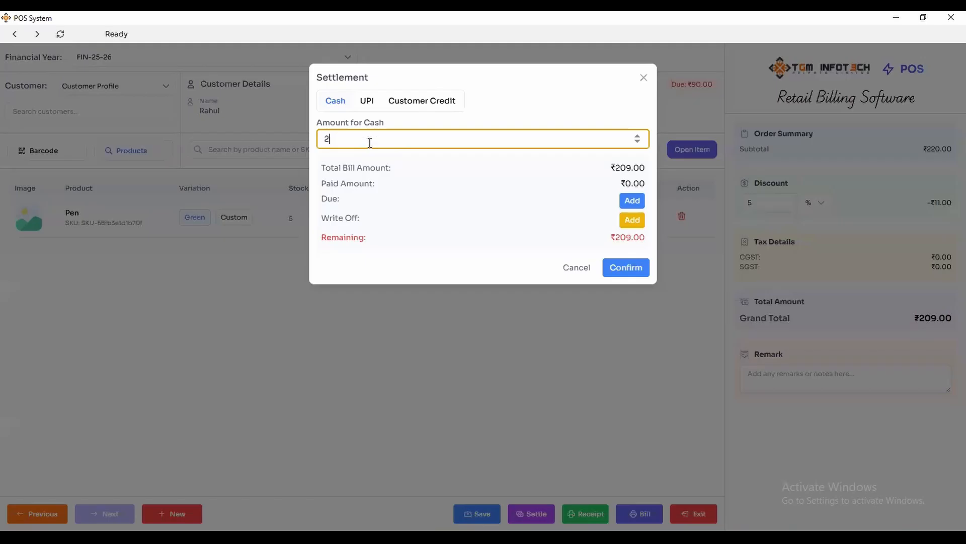
text(00)
- Add a due amount of 9 to the settlement and confirm it
click(629, 201)
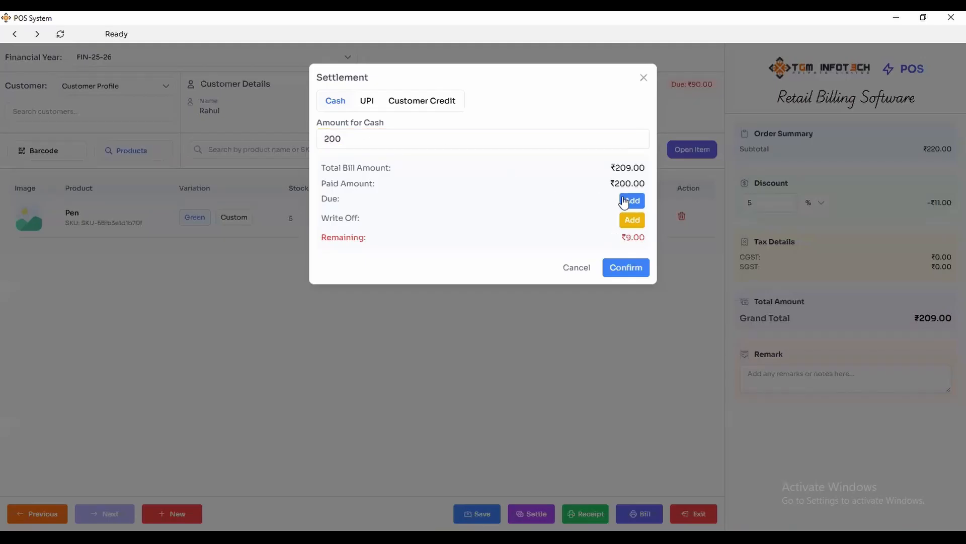
click(600, 201)
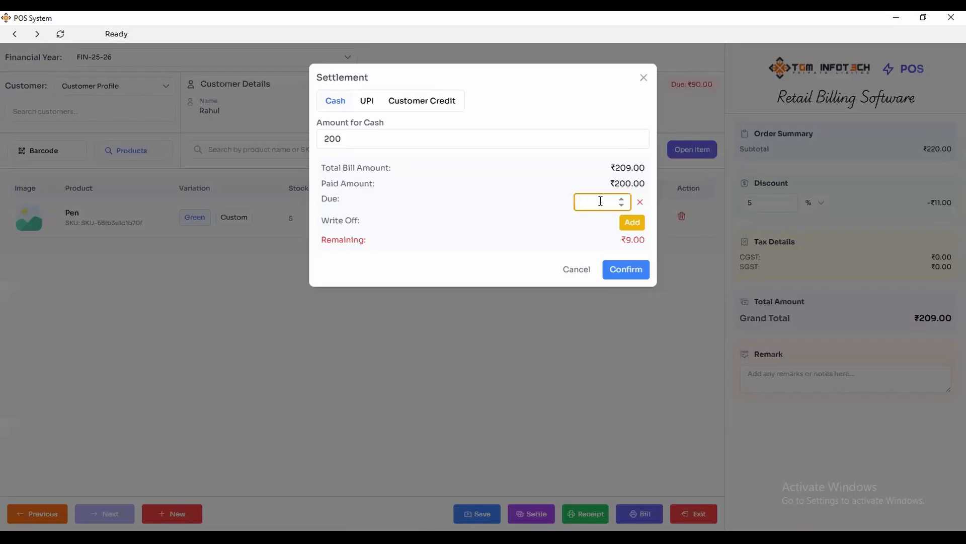
text(9)
click(551, 226)
click(626, 269)
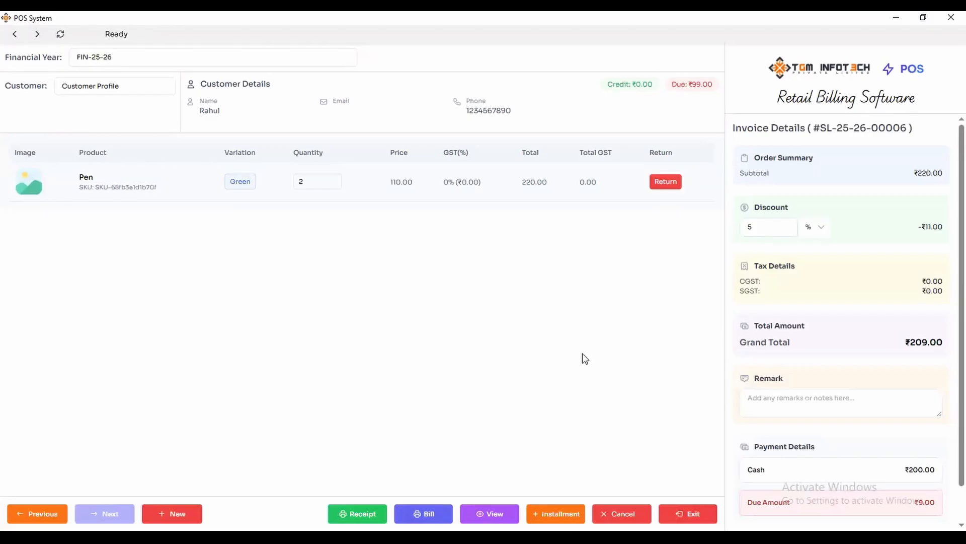
- Add a cash installment of 5 to the settled bill, confirm it, and review the payment details
click(562, 518)
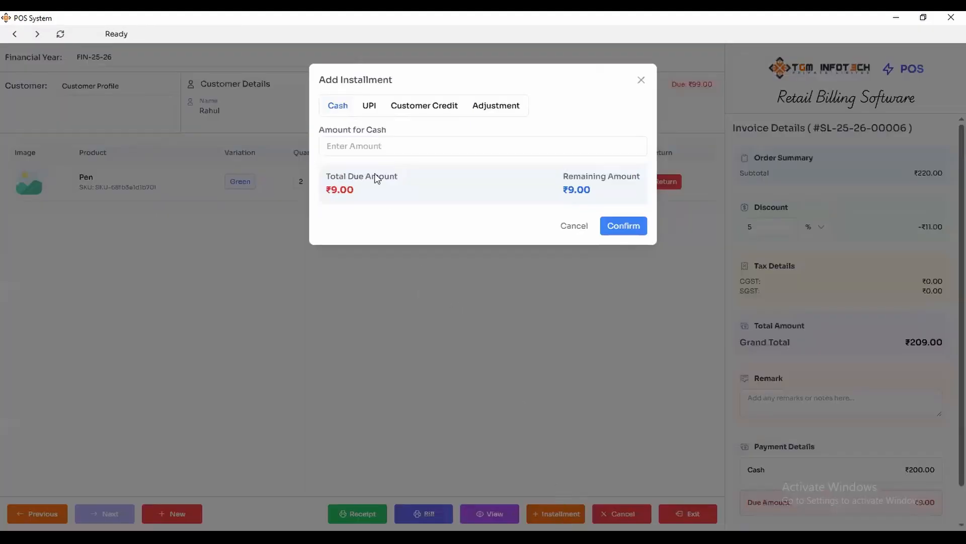
click(350, 146)
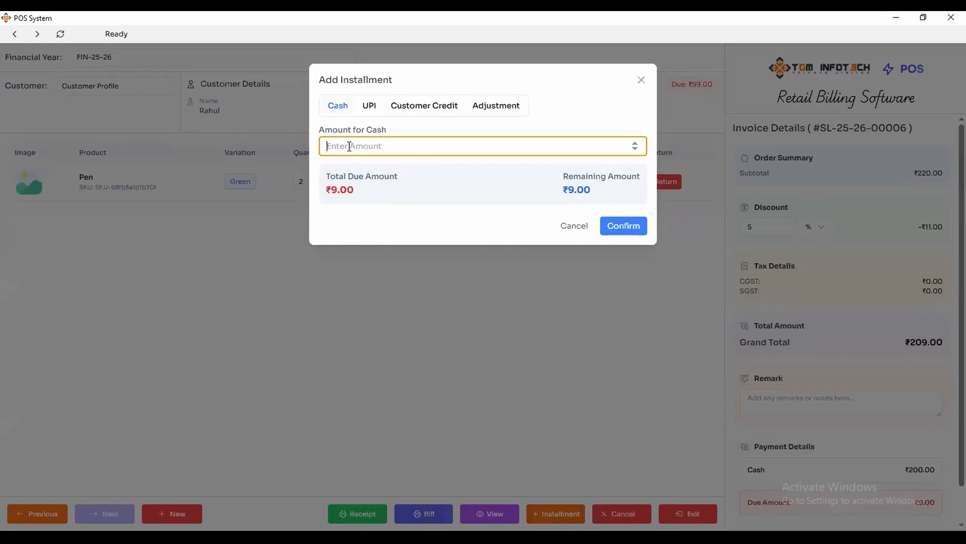
text(5)
click(452, 222)
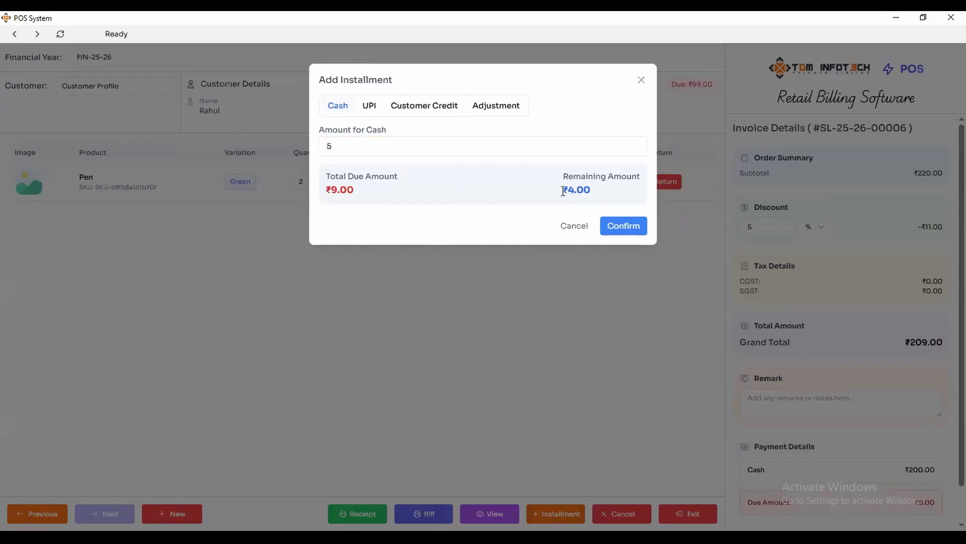
click(630, 228)
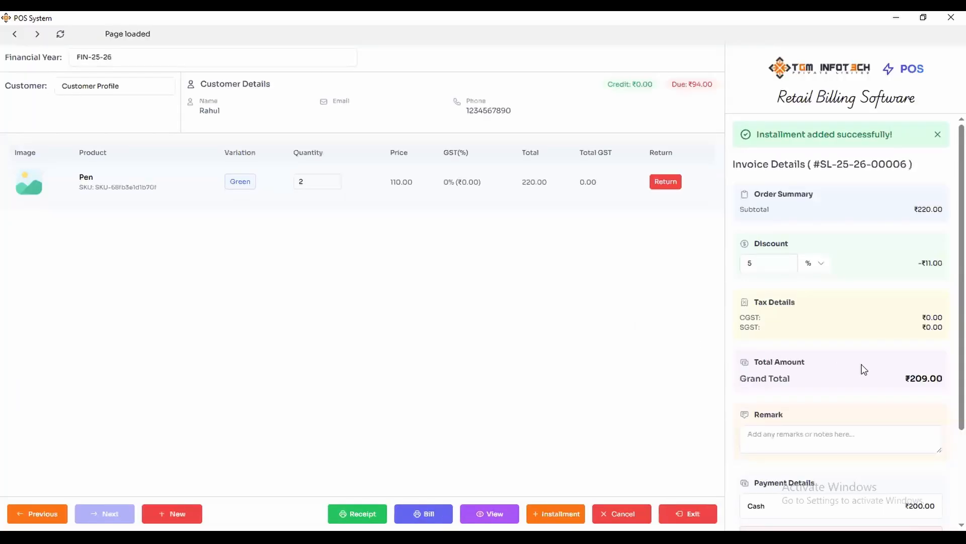
scroll(863, 373, down, 3)
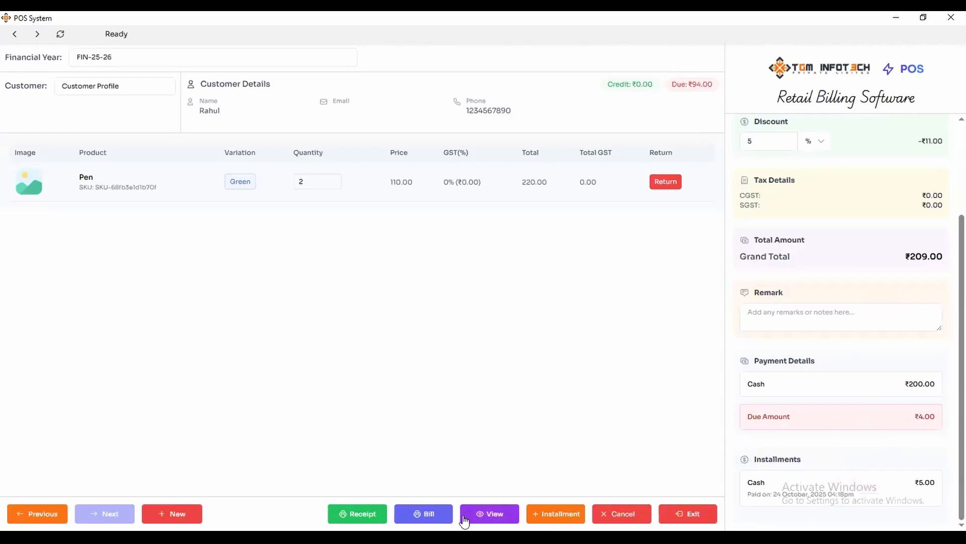
- Open the bill's invoice, cancel printing, examine its totals and signature sections, close it, and check the customer's due
click(429, 513)
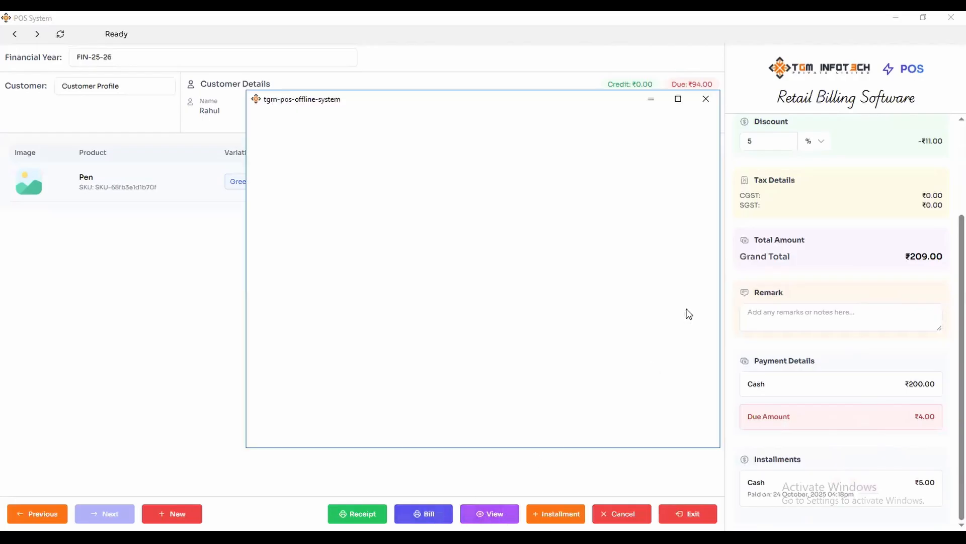
click(456, 339)
scroll(612, 279, down, 8)
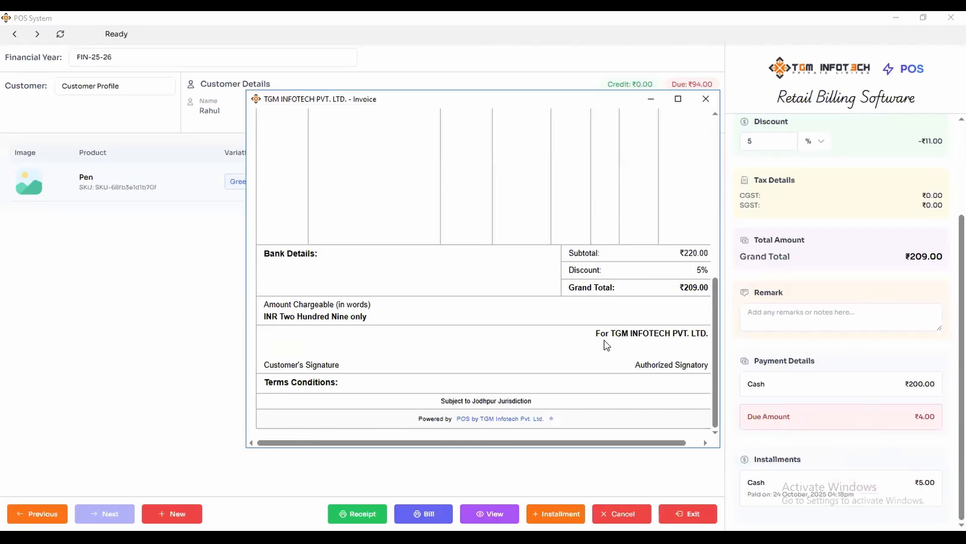
scroll(624, 322, up, 6)
click(705, 100)
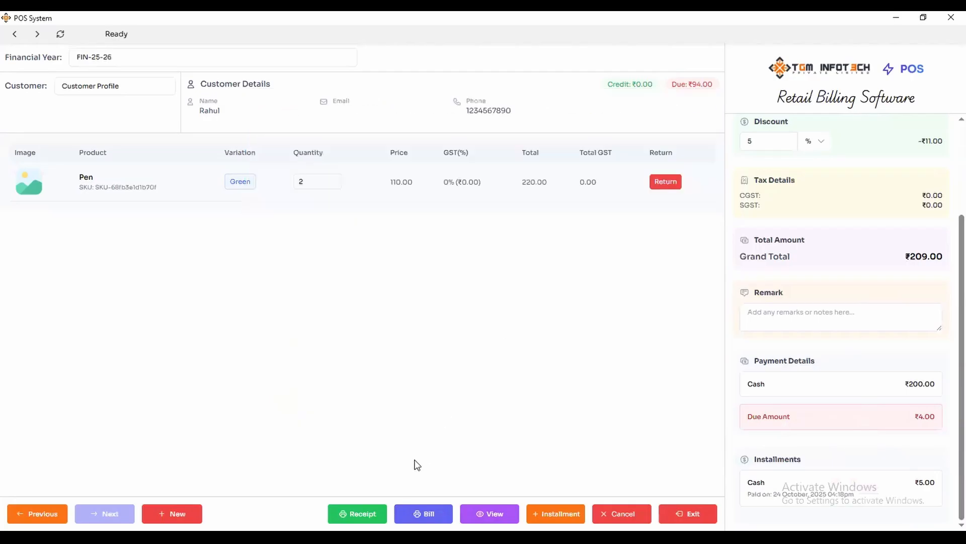
drag(681, 84, 712, 84)
click(604, 295)
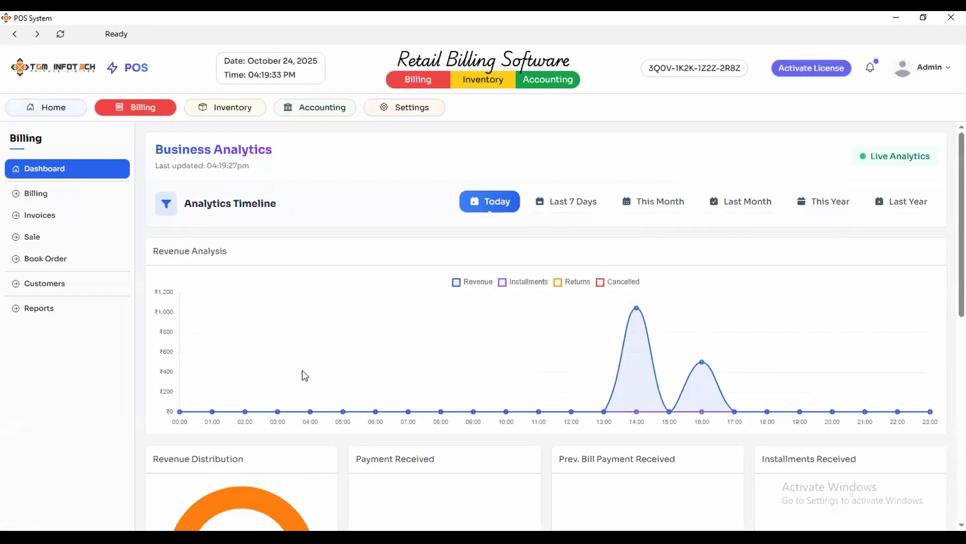
- Open the customers page of the billing module
click(53, 285)
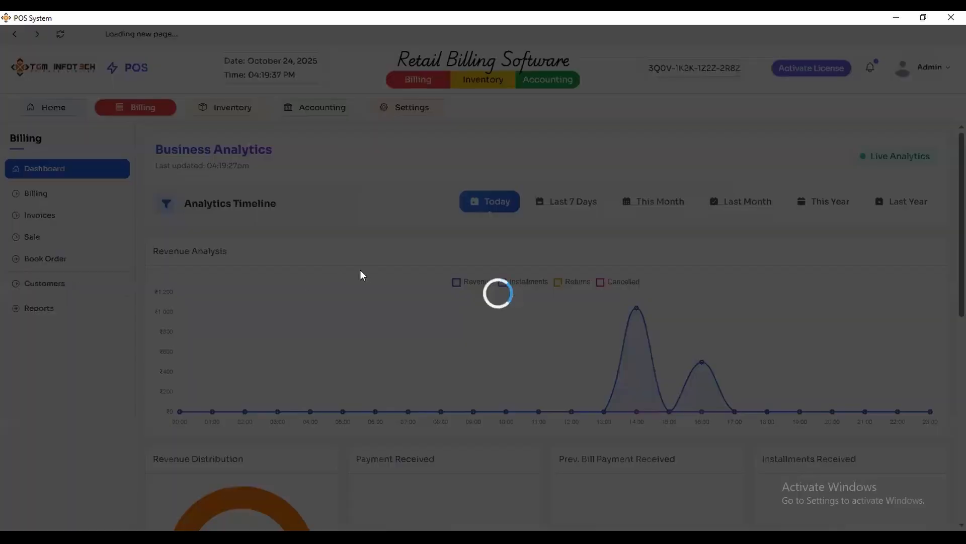